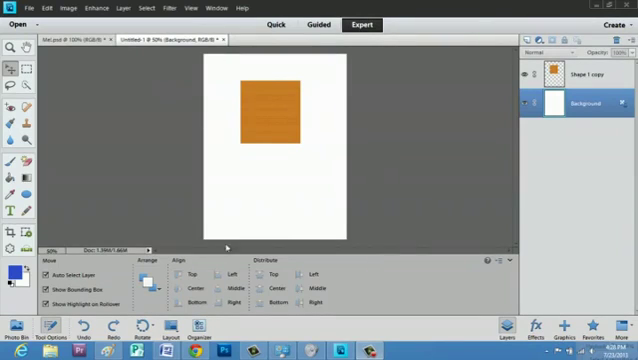
- Start Save As from the File menu and dismiss the Organizer notice
click(28, 8)
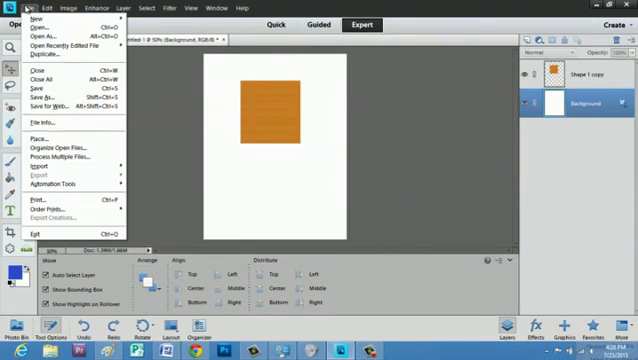
click(50, 98)
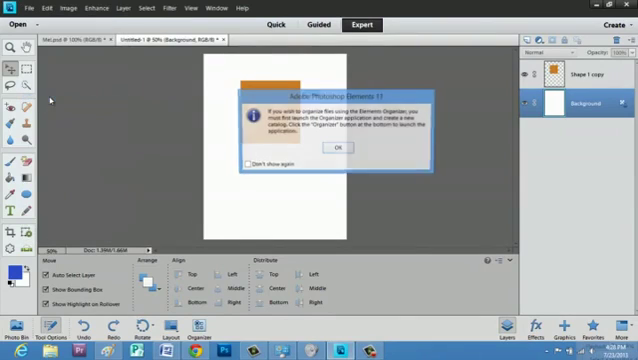
click(337, 149)
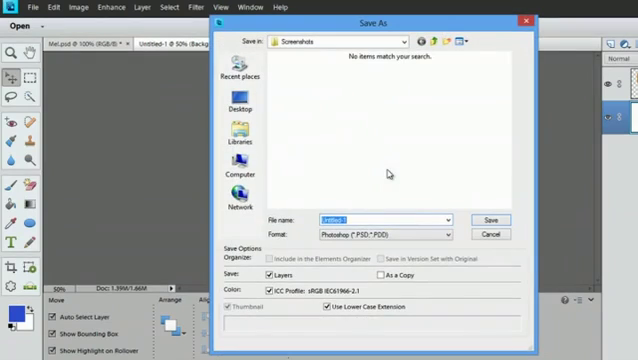
- Choose JPEG (*.JPG;*.JPEG;*.JPE) as the save format, with Desktop as the destination
click(400, 237)
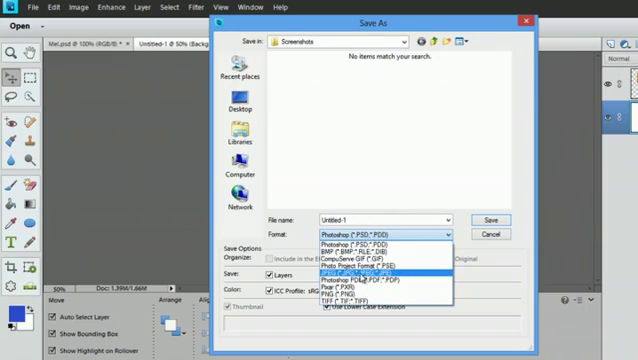
click(335, 274)
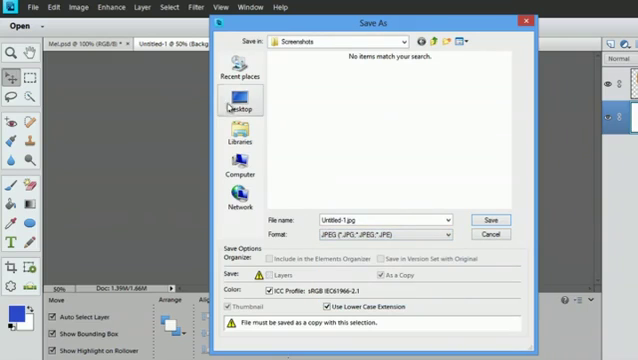
click(228, 106)
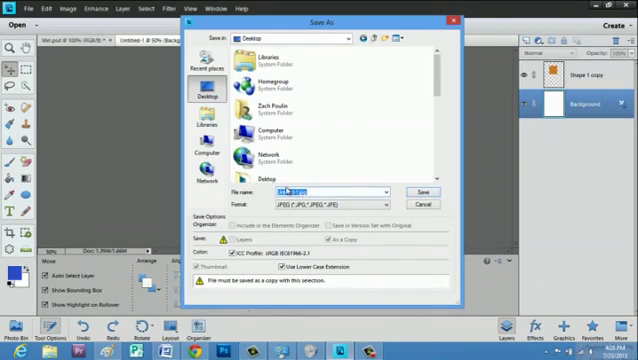
text(im)
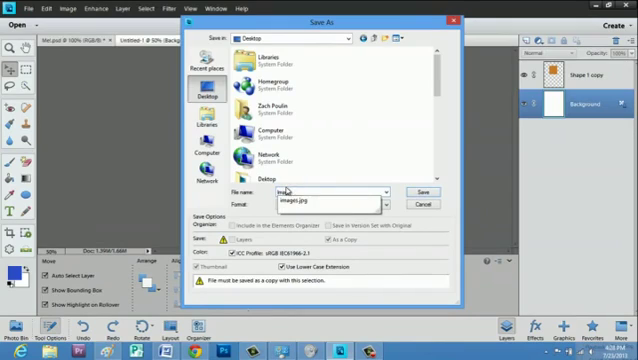
text(ge 7)
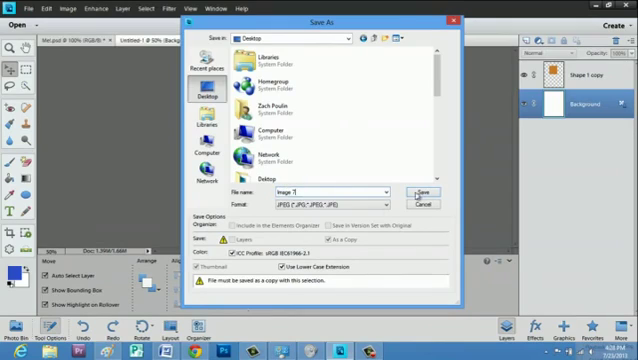
- Save the picture to the Desktop under the name 'Image 7'
click(423, 193)
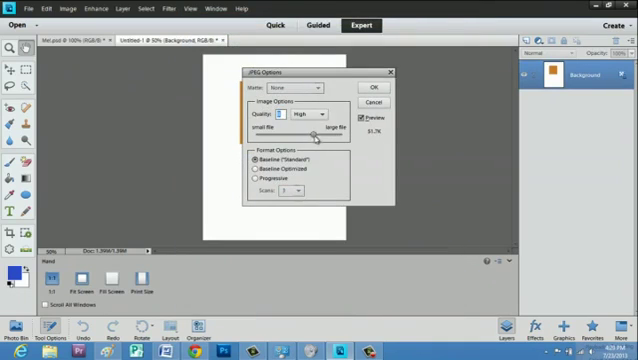
- Set JPEG quality to 12 (Maximum), confirm, and minimize the photo editor
drag(314, 136, 364, 146)
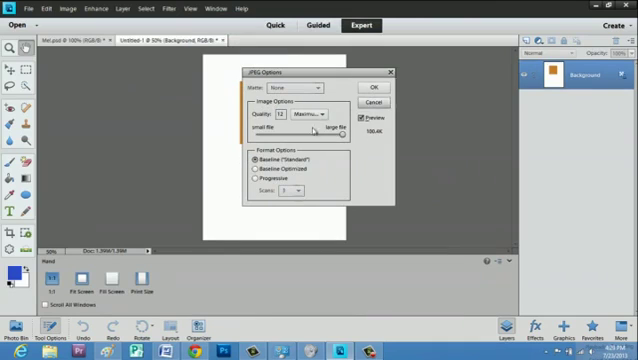
click(372, 91)
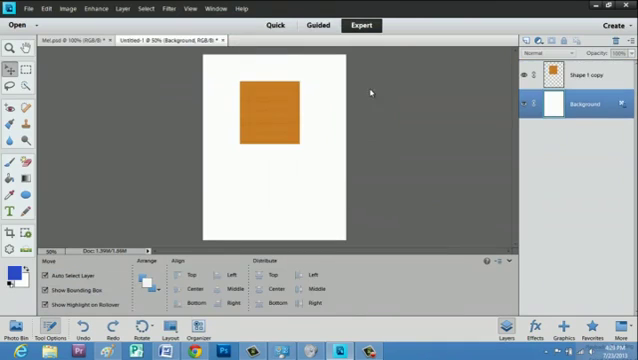
click(597, 6)
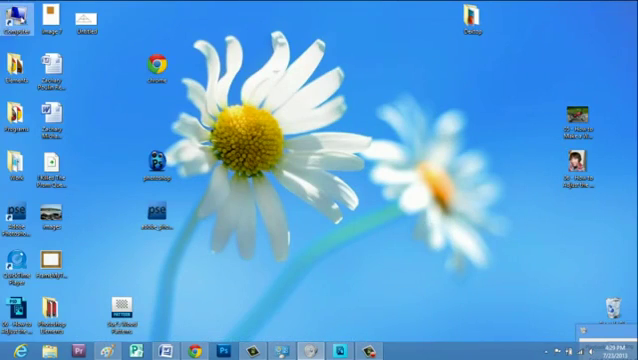
- Open the Properties of the Image 7 file on the desktop
right_click(48, 20)
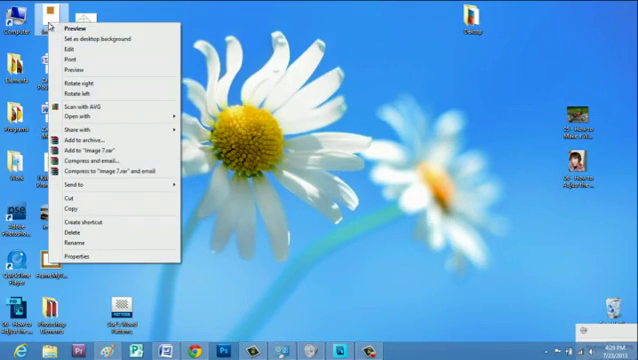
click(70, 257)
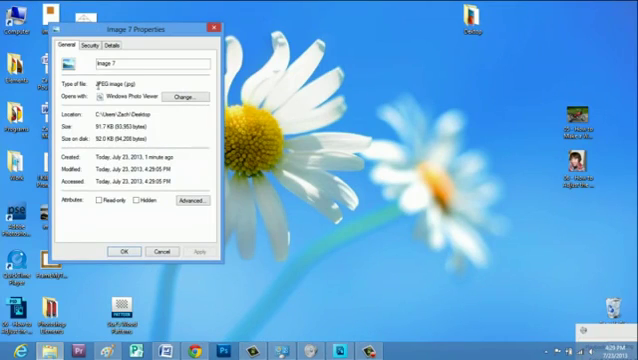